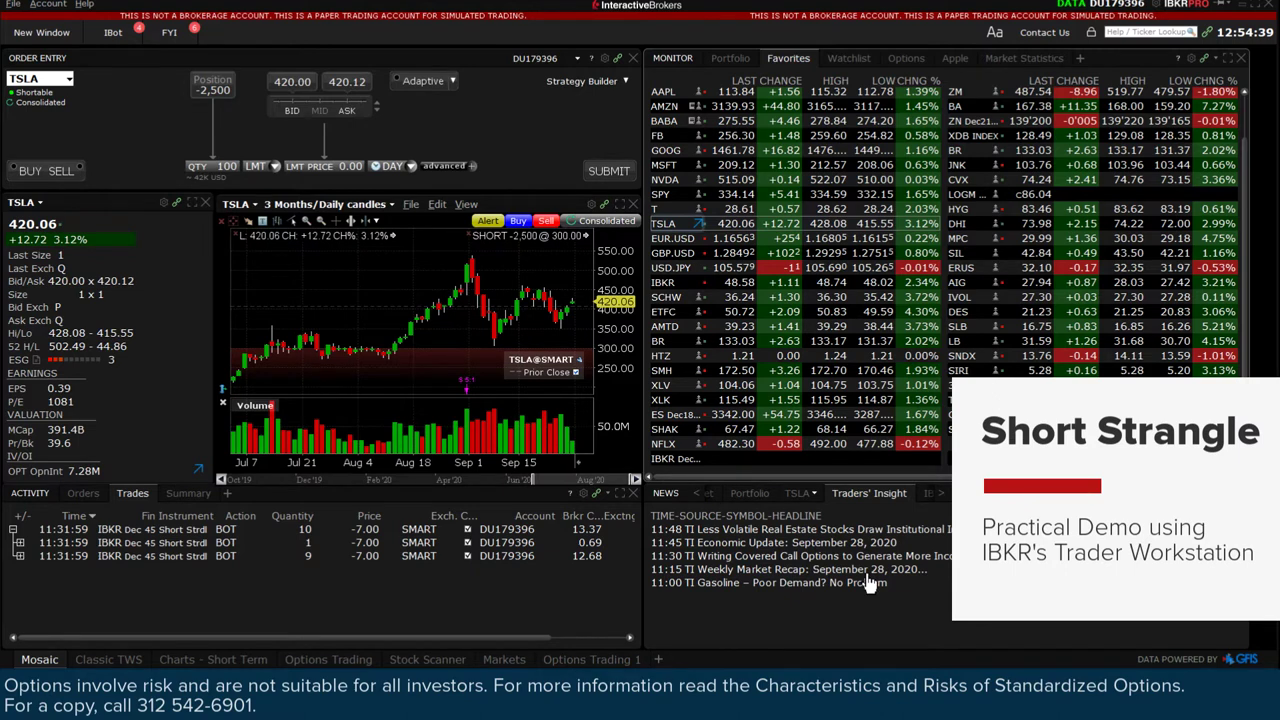
Load IBKR from the Favorites watchlist, replacing TSLA in order entry, quote and chart.
left_click(668, 284)
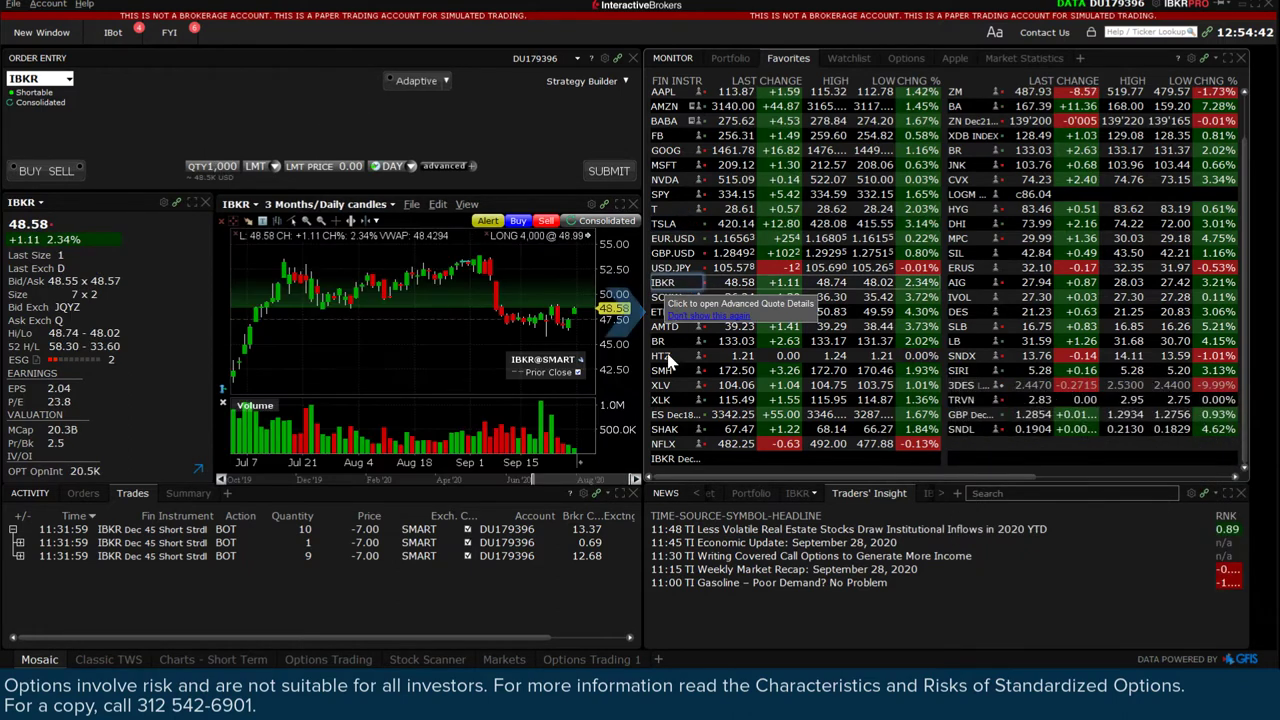
Open Strategy Builder from the order-entry tools and switch it ON for the IBKR Oct 16 '20 chain.
left_click(626, 81)
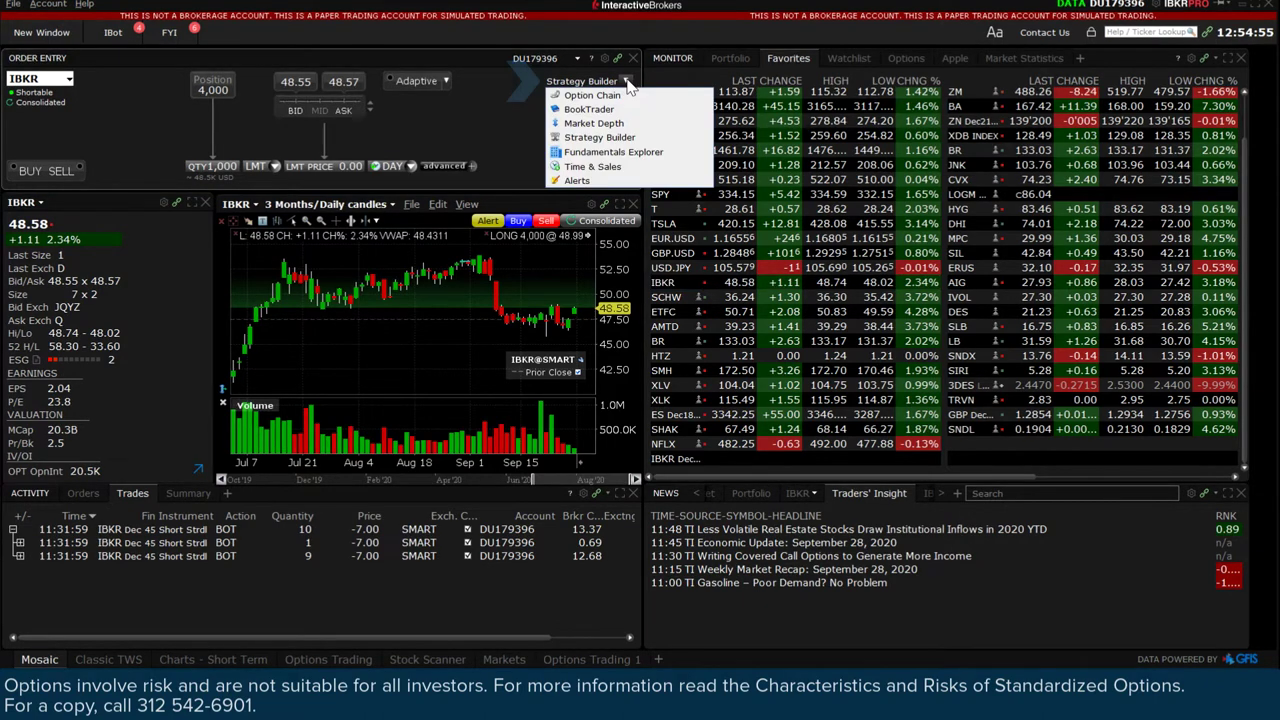
left_click(650, 143)
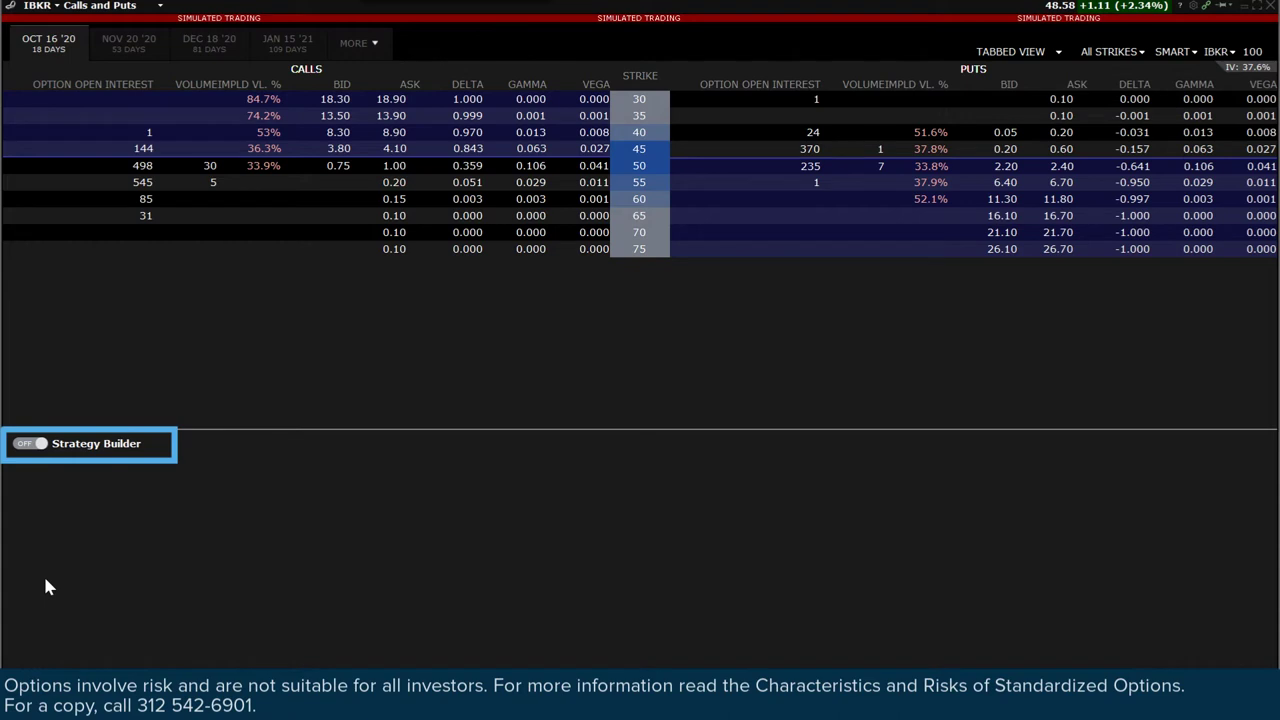
left_click(38, 444)
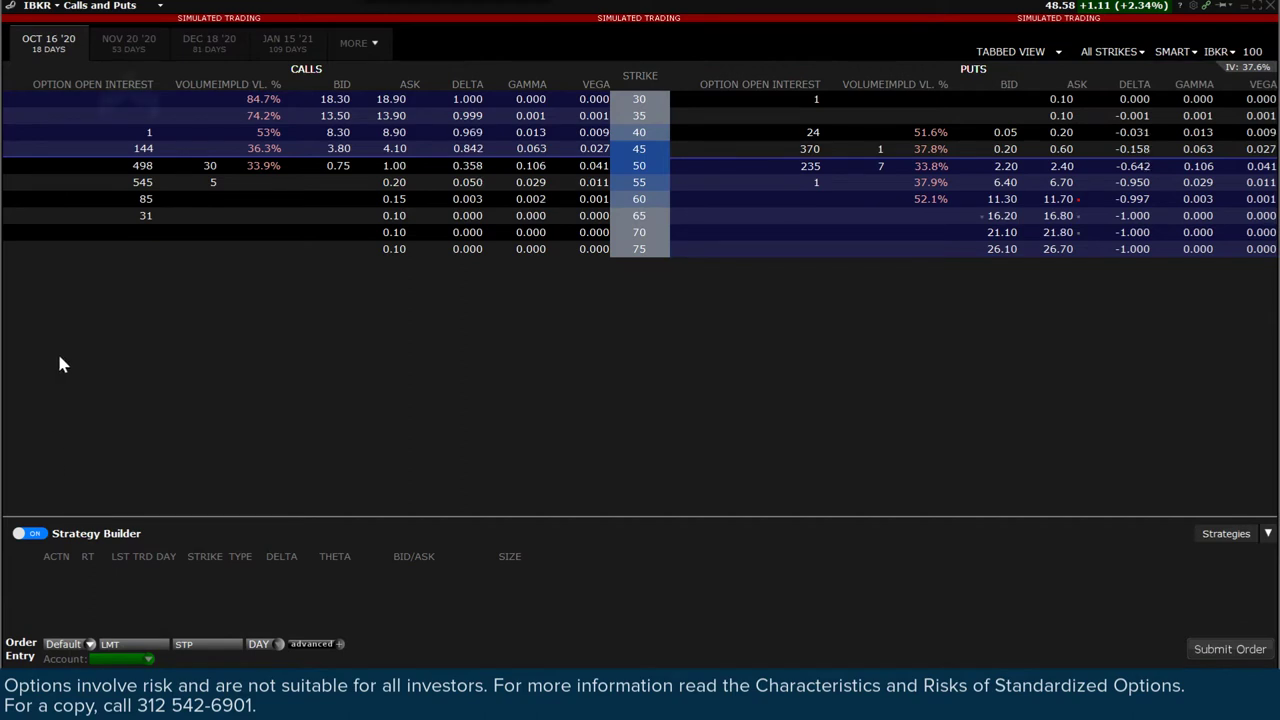
Switch the chain to the DEC 18 '20 expiry, briefly trying 6 strikes before restoring All.
left_click(126, 42)
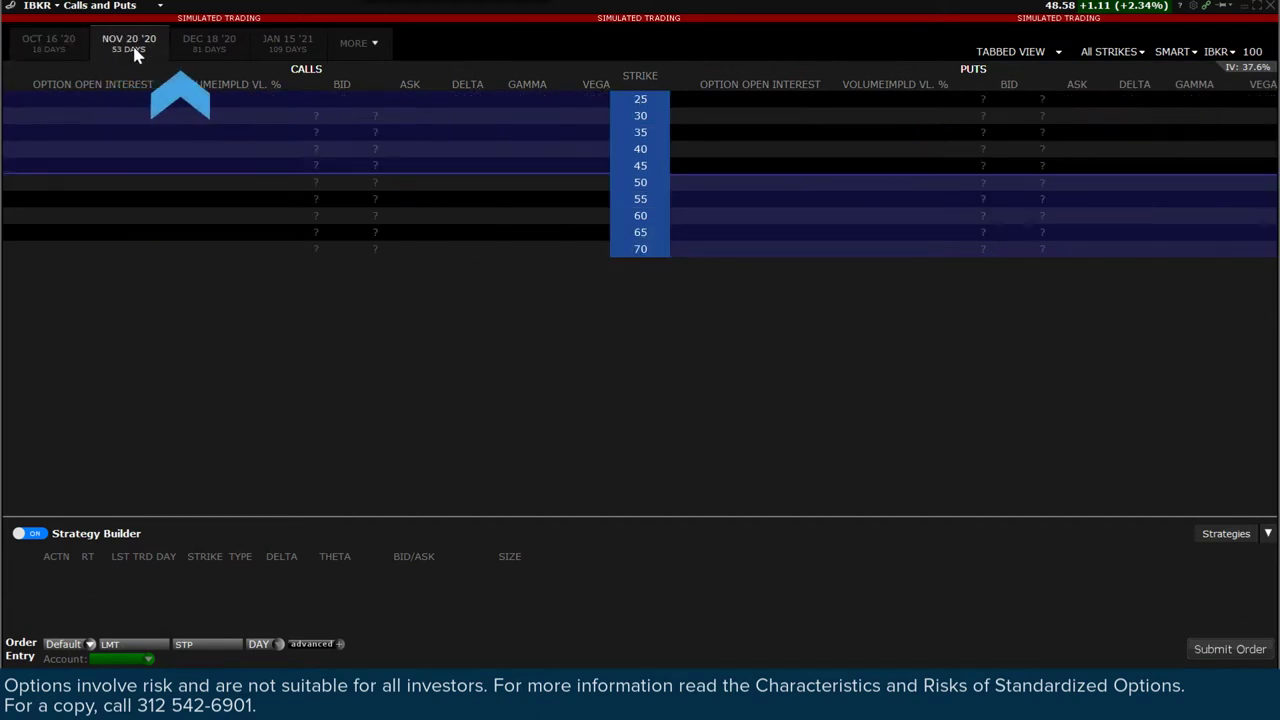
left_click(216, 42)
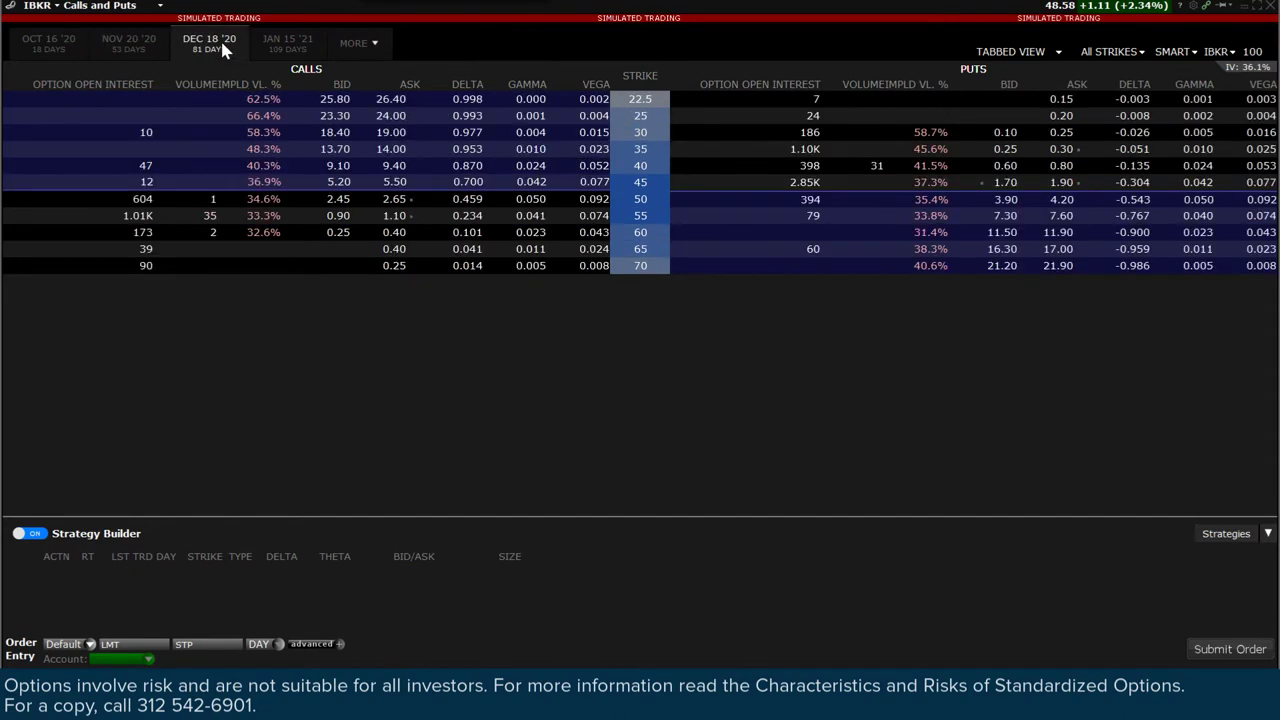
left_click(1127, 56)
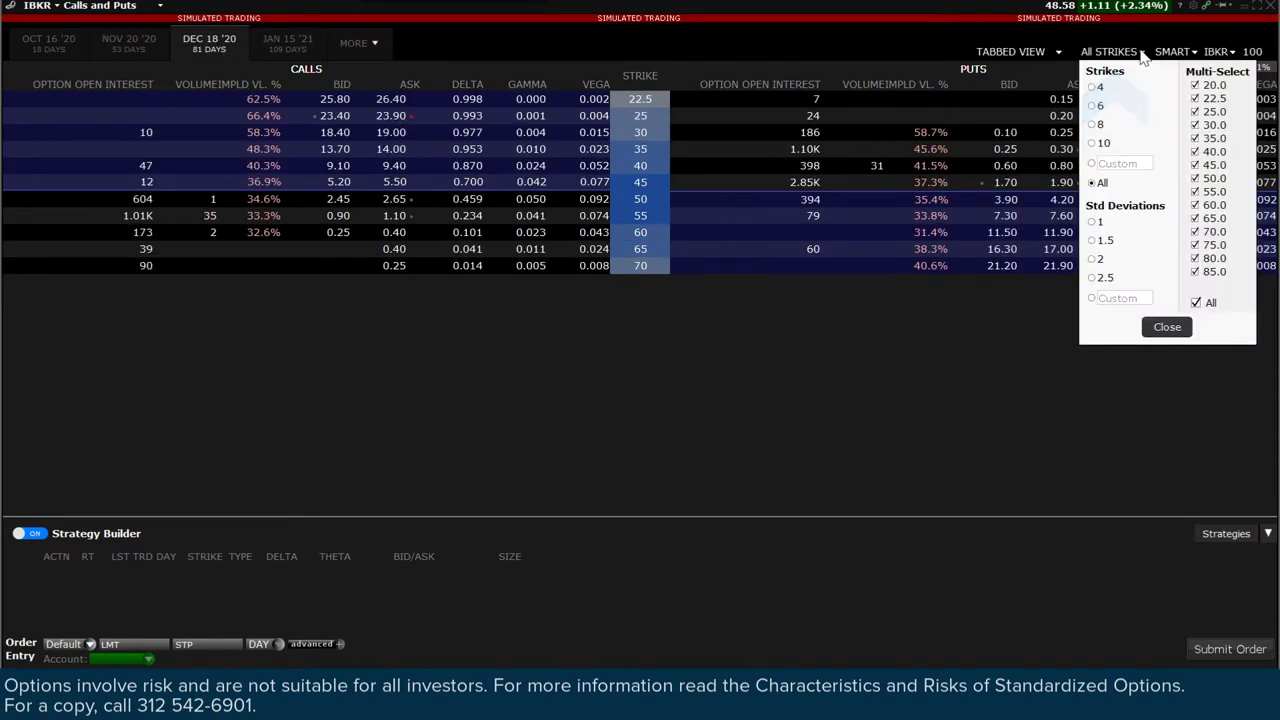
left_click(1095, 105)
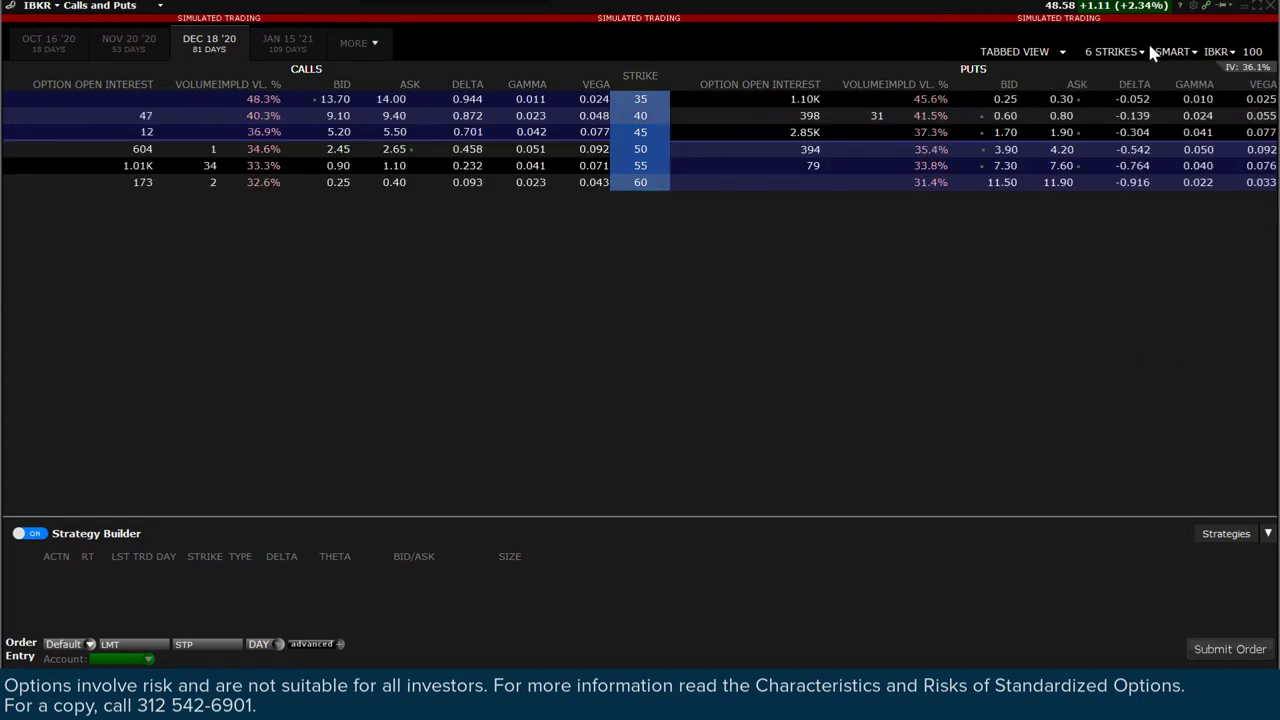
left_click(1100, 51)
left_click(1093, 180)
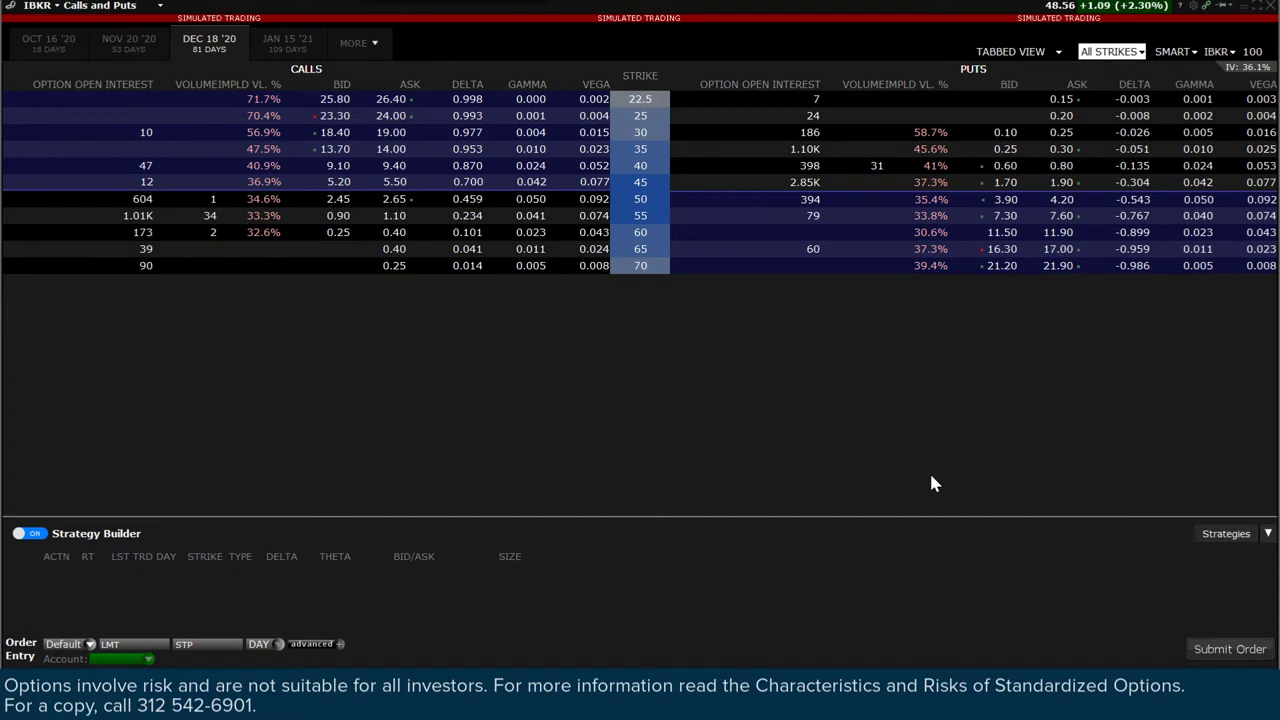
Choose Strangle from the Strategy Builder's Strategies dropdown, at strike interval 2.
left_click(1268, 534)
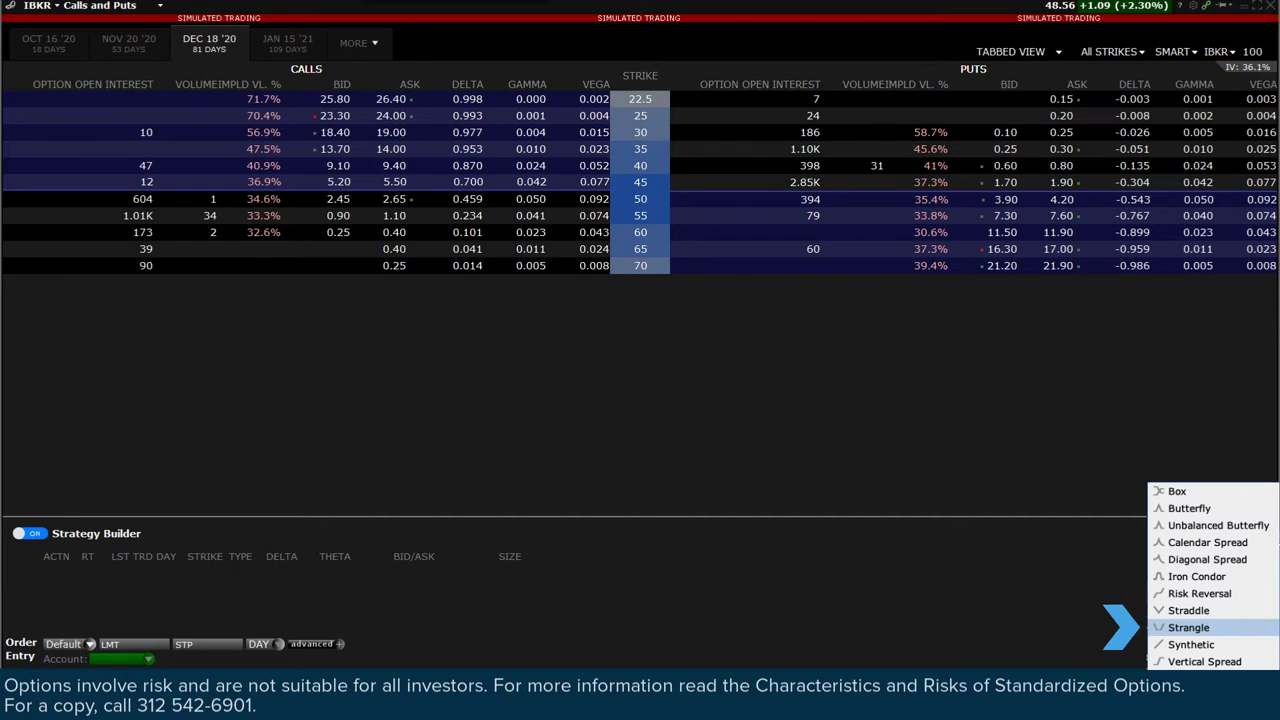
left_click(1189, 627)
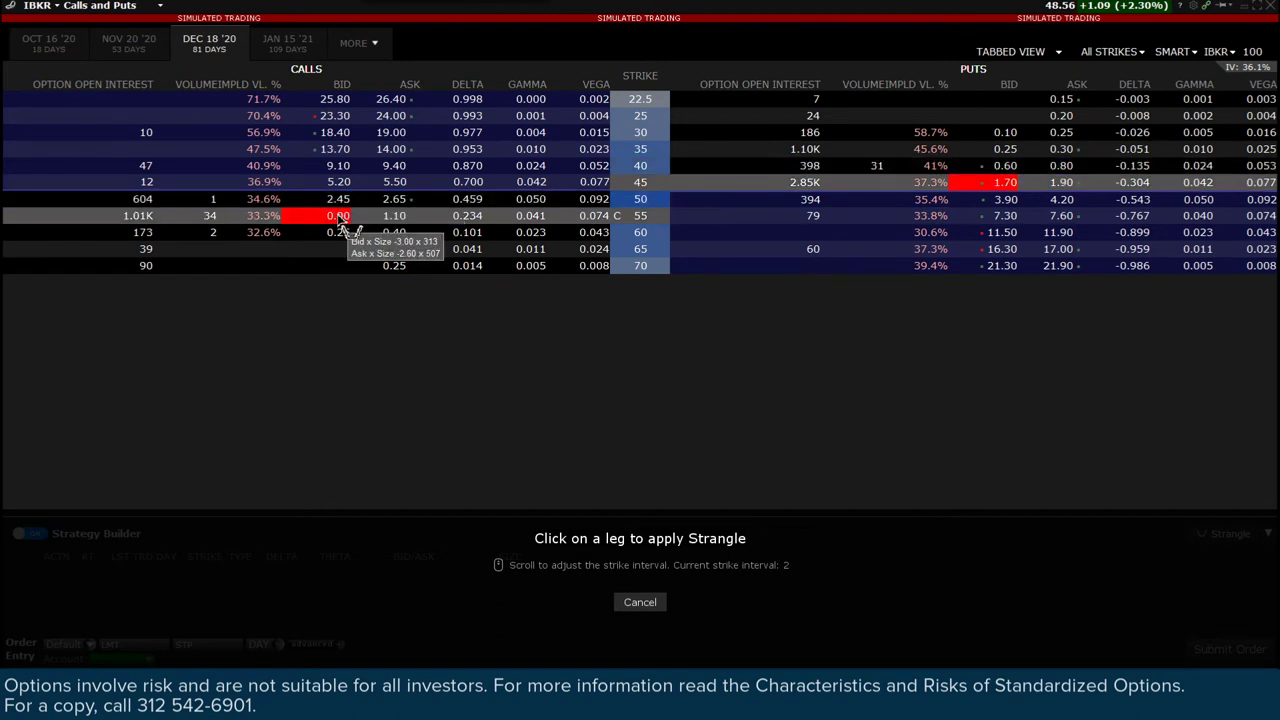
Keep the strike interval at 2 and apply the strangle selling the 55 call and 45 put.
scroll(340, 222, "up", 1)
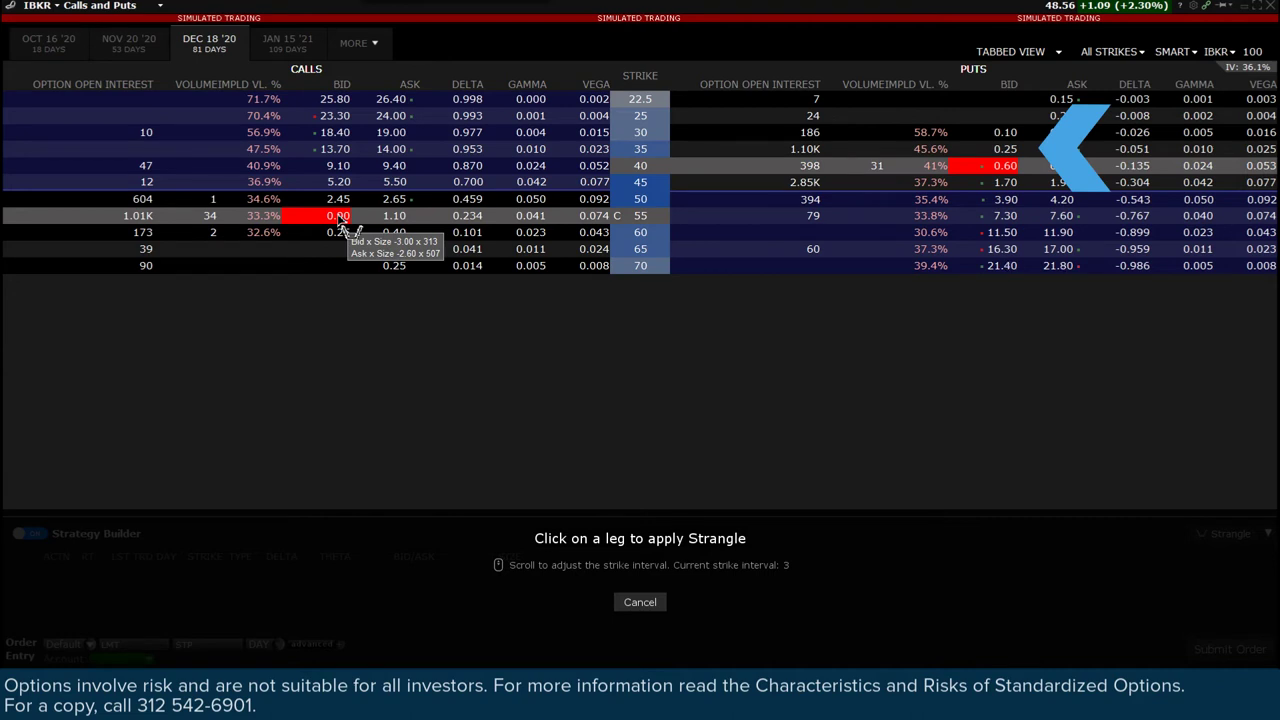
scroll(340, 221, "up", 1)
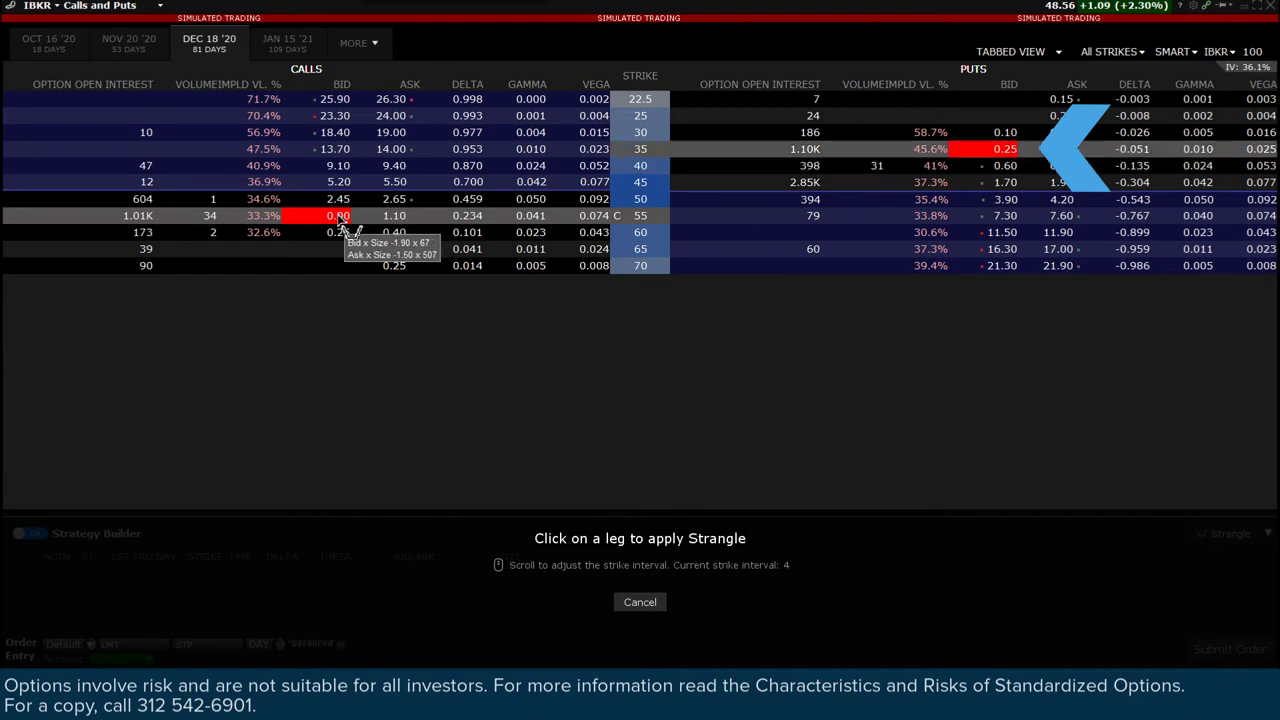
scroll(340, 221, "up", 1)
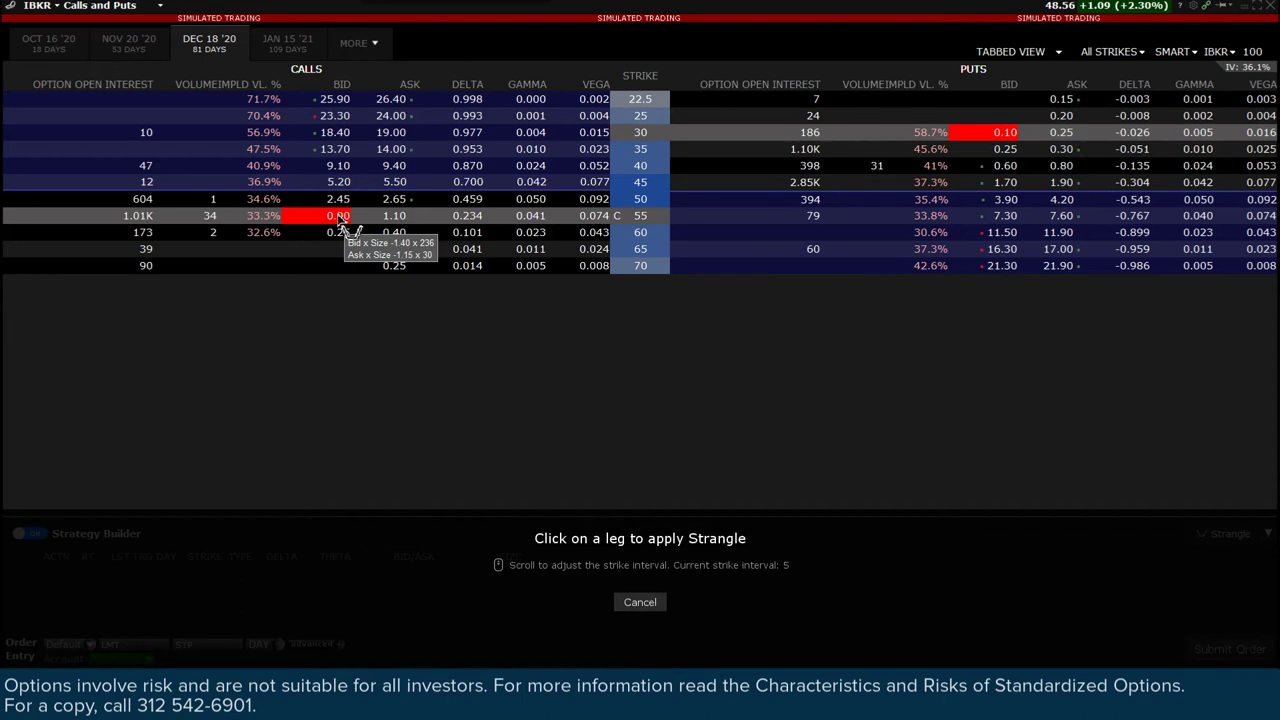
scroll(340, 221, "down", 1)
scroll(340, 221, "down", 1)
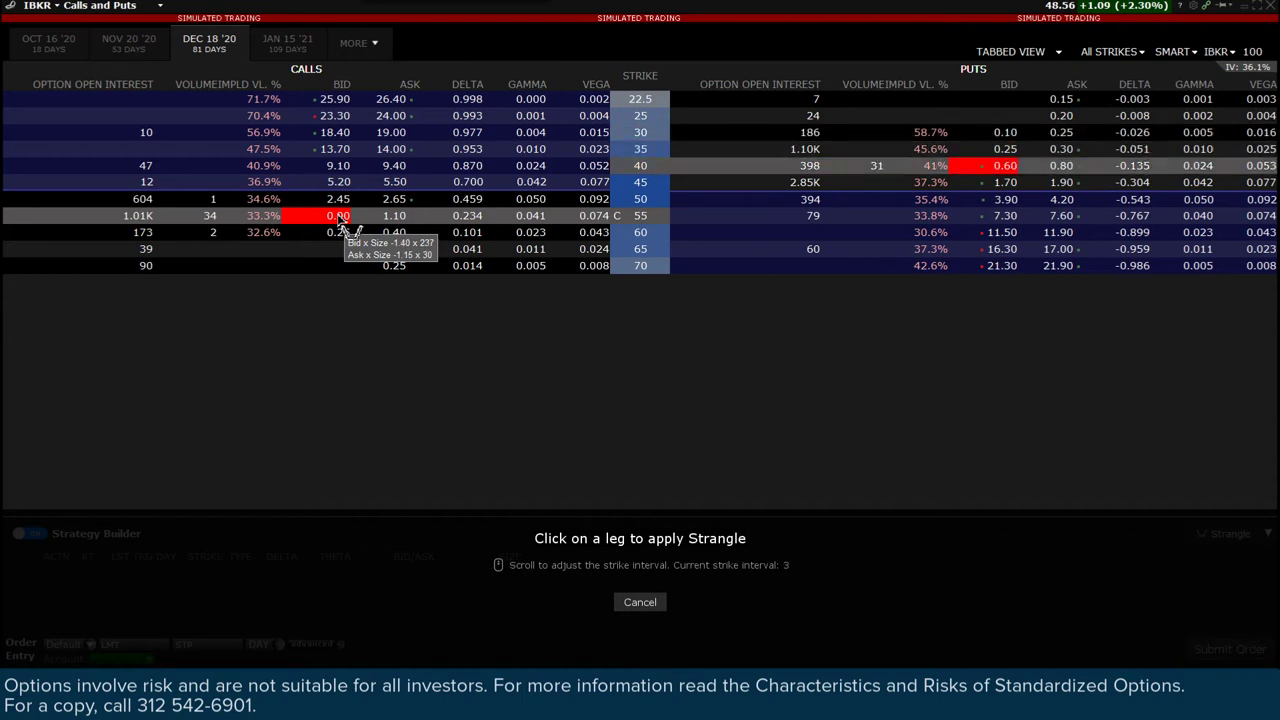
scroll(340, 221, "down", 1)
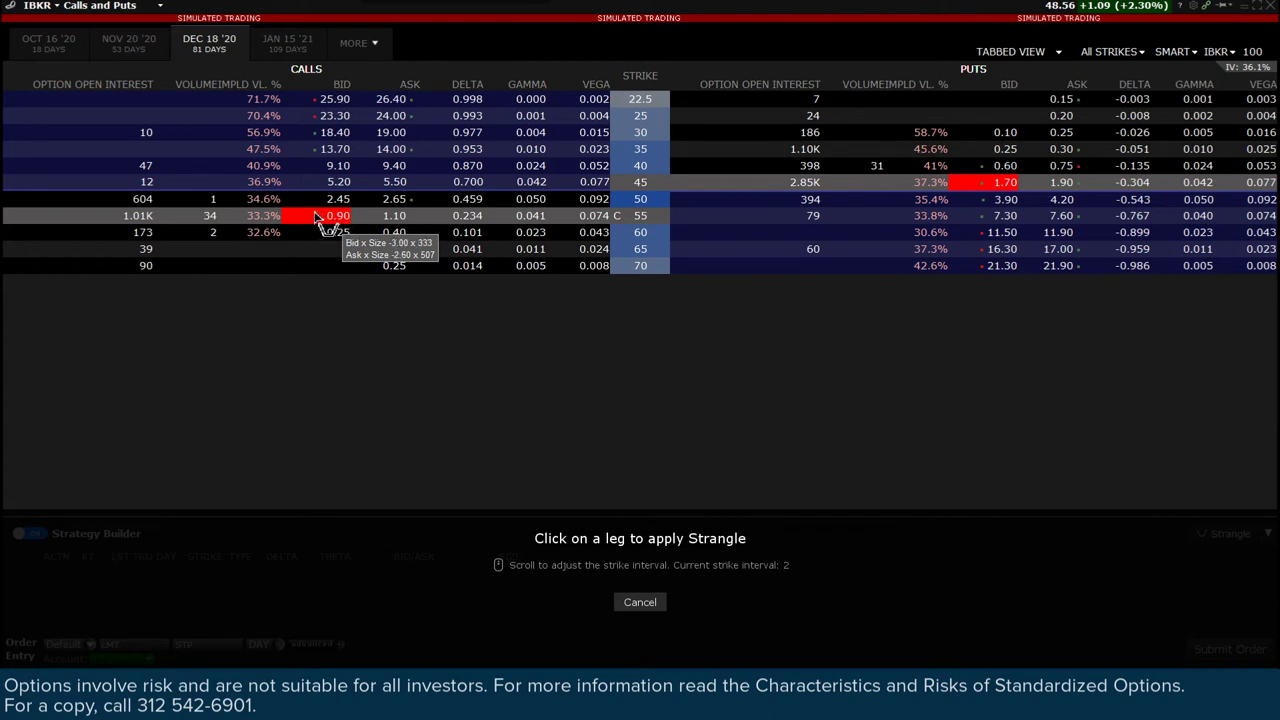
left_click(317, 216)
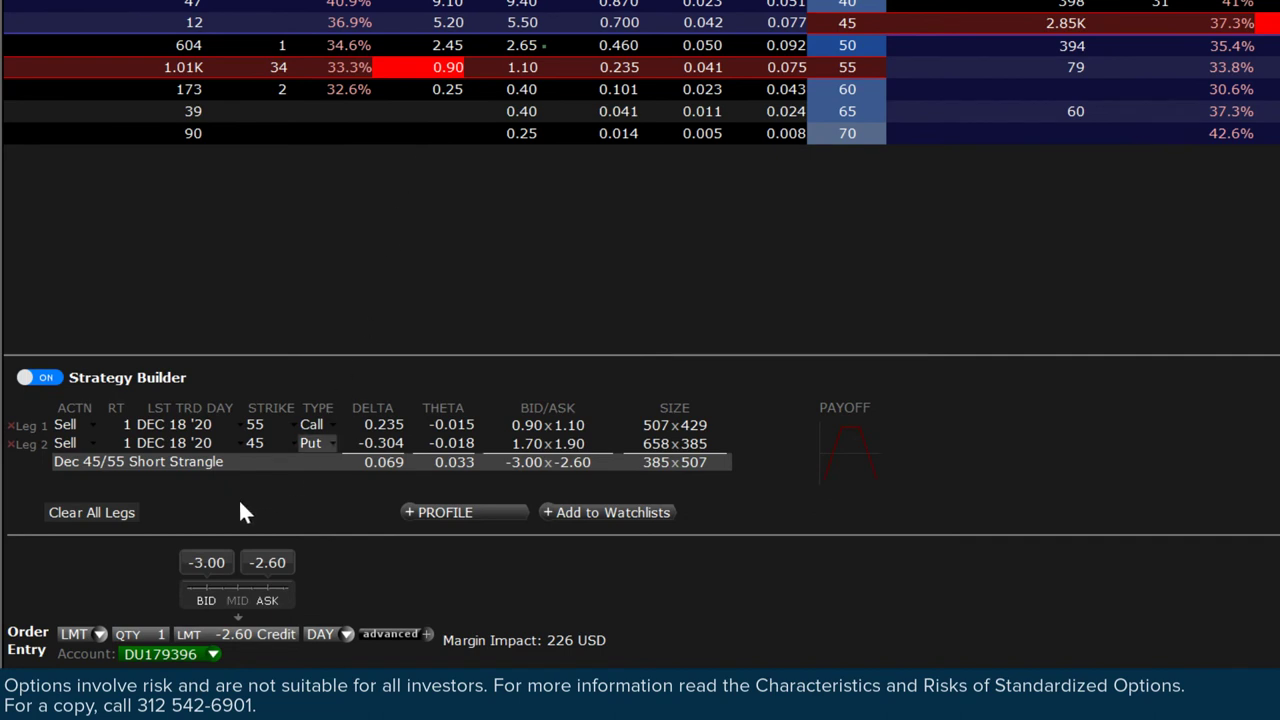
Set the strangle to quantity 5, LMT type, -2.80 limit price and DAY time in force.
left_click(146, 633)
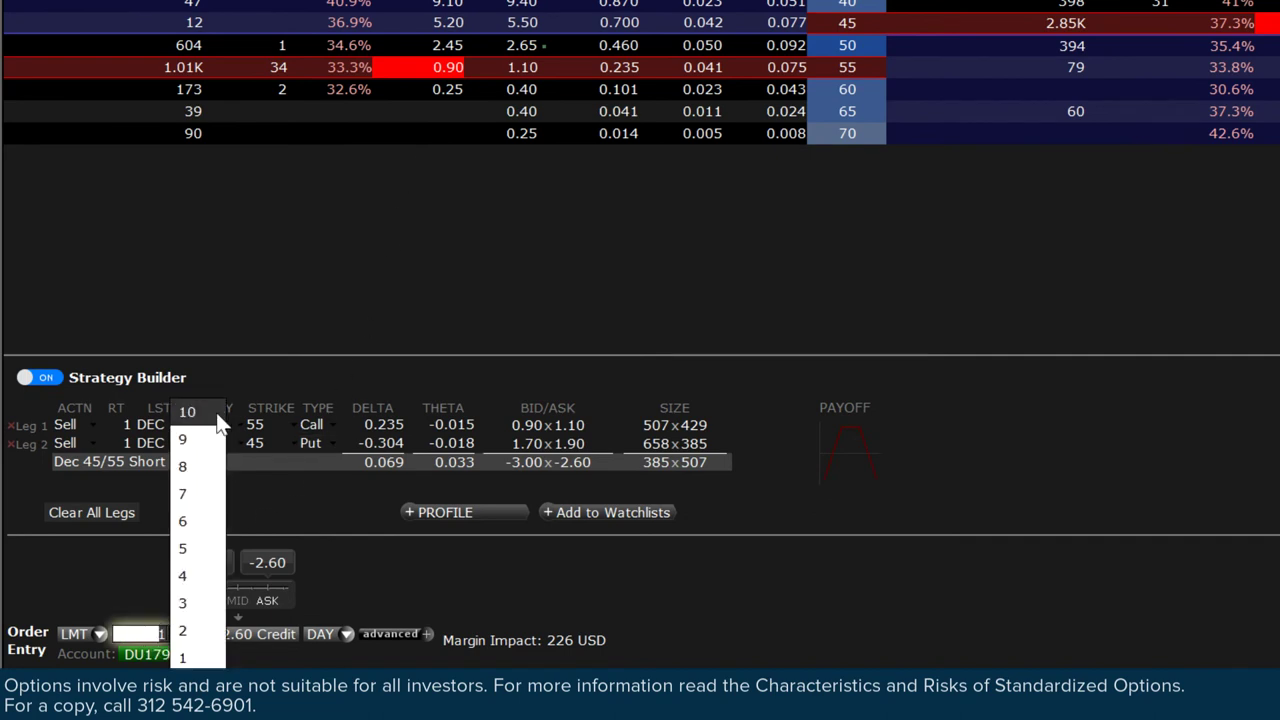
left_click(200, 548)
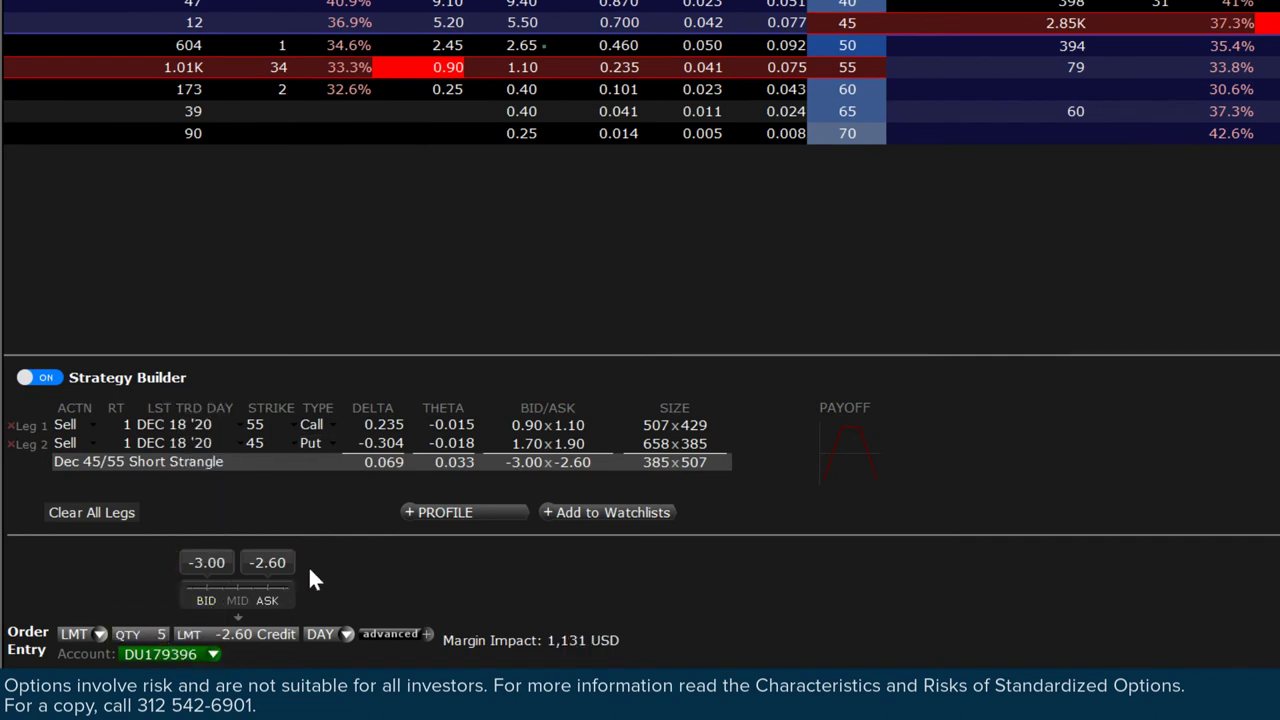
left_click(99, 634)
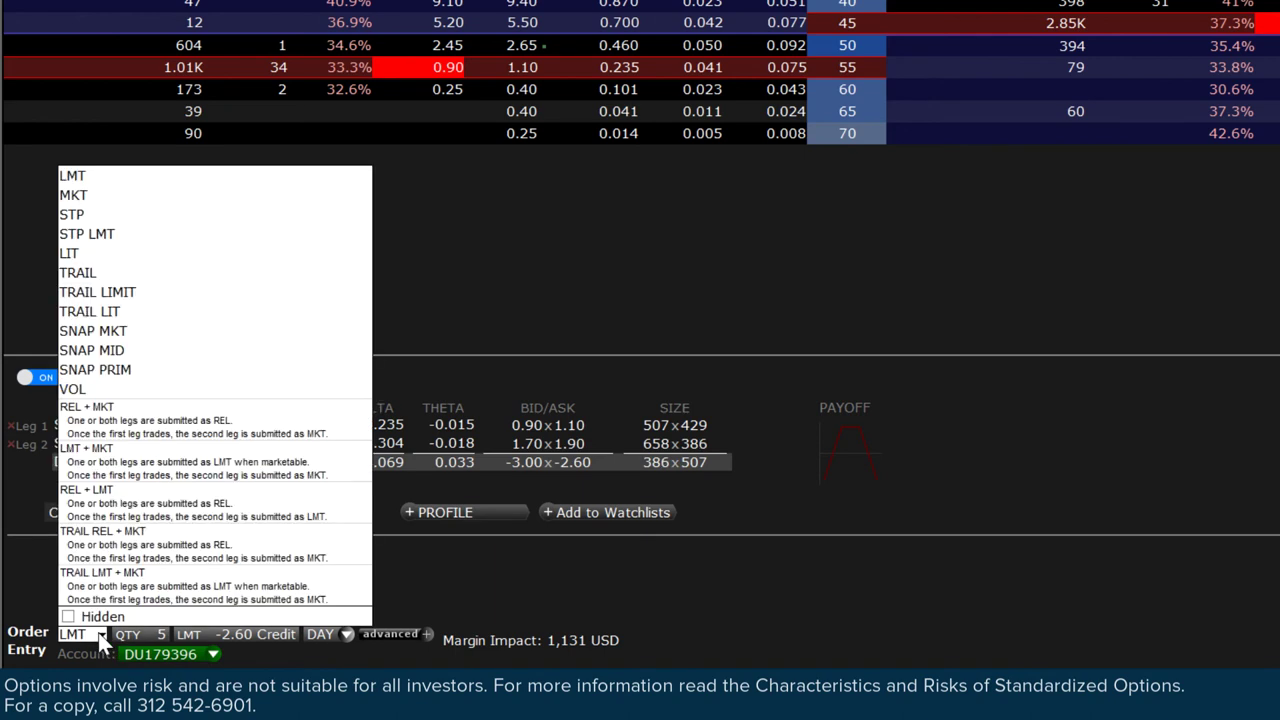
left_click(113, 178)
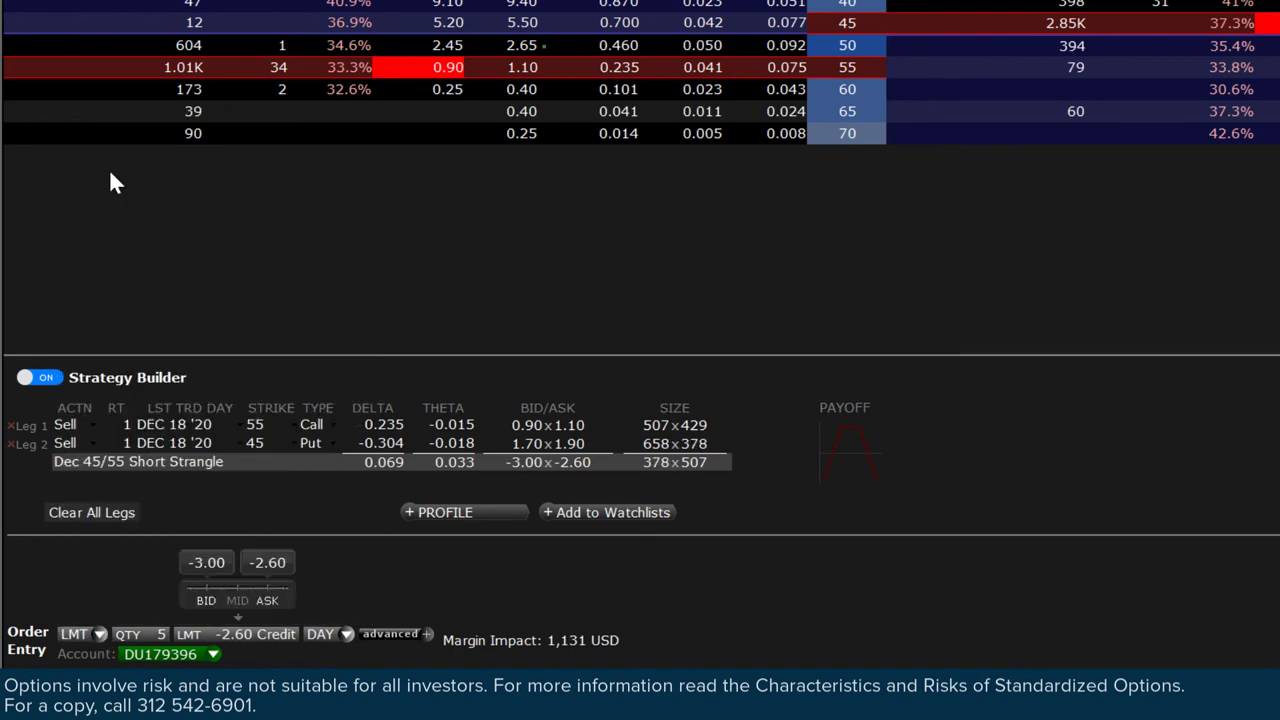
left_click(262, 634)
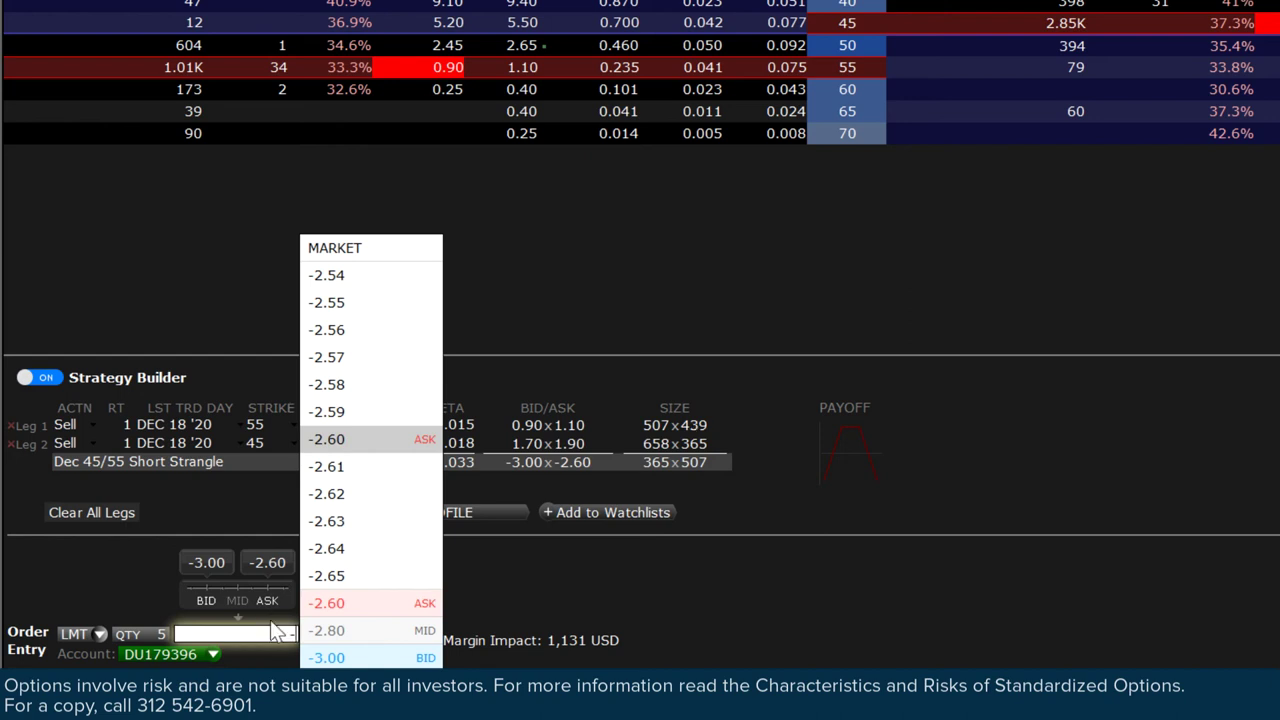
key("Return")
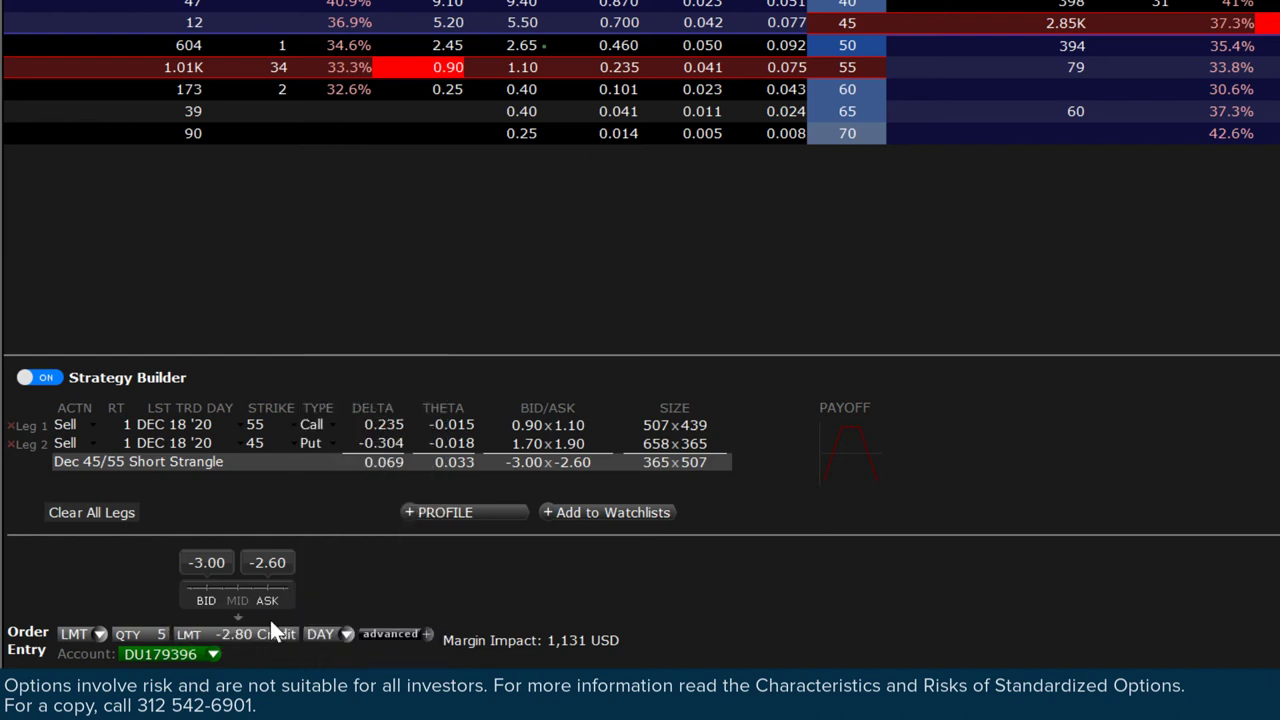
left_click(346, 636)
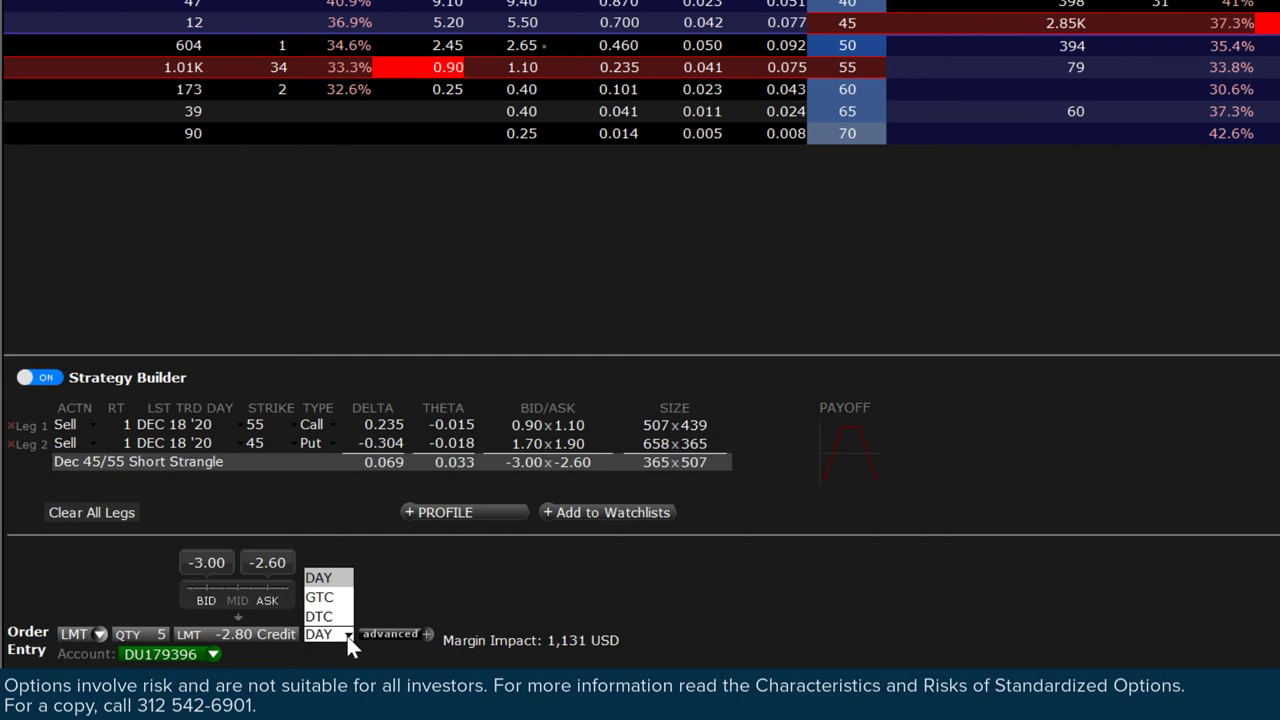
left_click(348, 578)
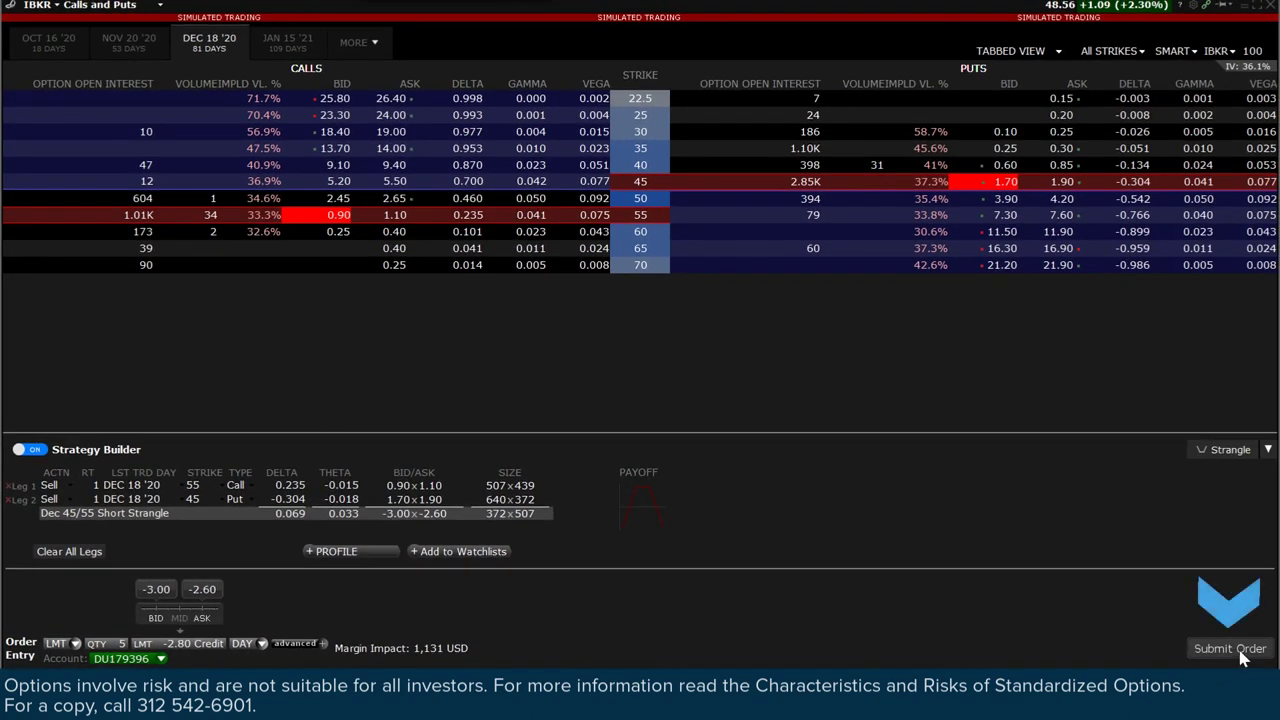
Submit and transmit the order, then right-click it in the Orders tab.
left_click(1239, 652)
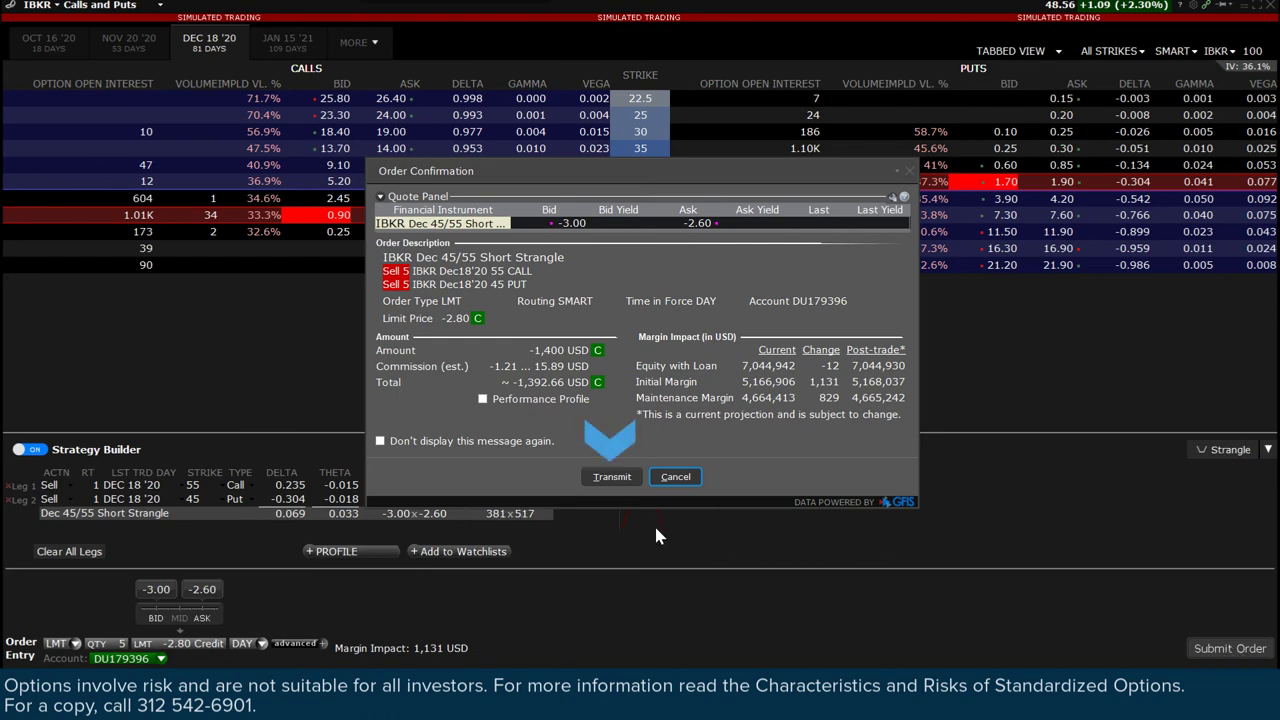
left_click(626, 478)
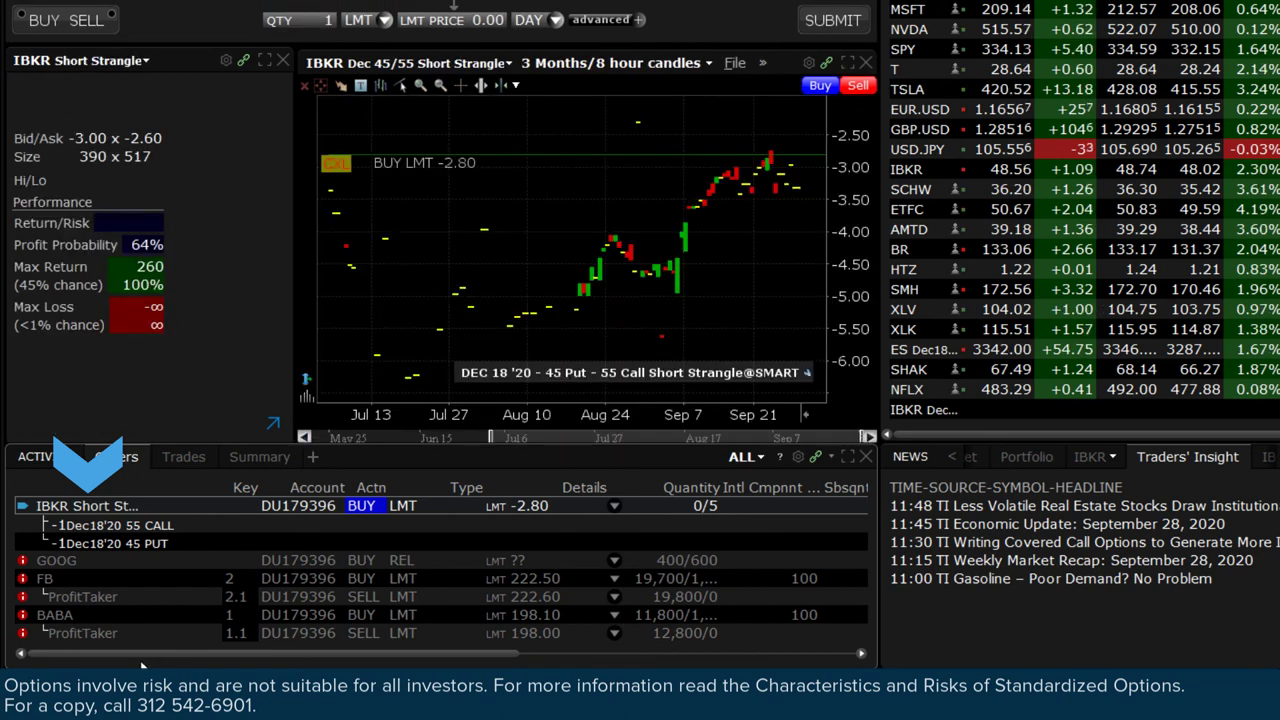
right_click(195, 508)
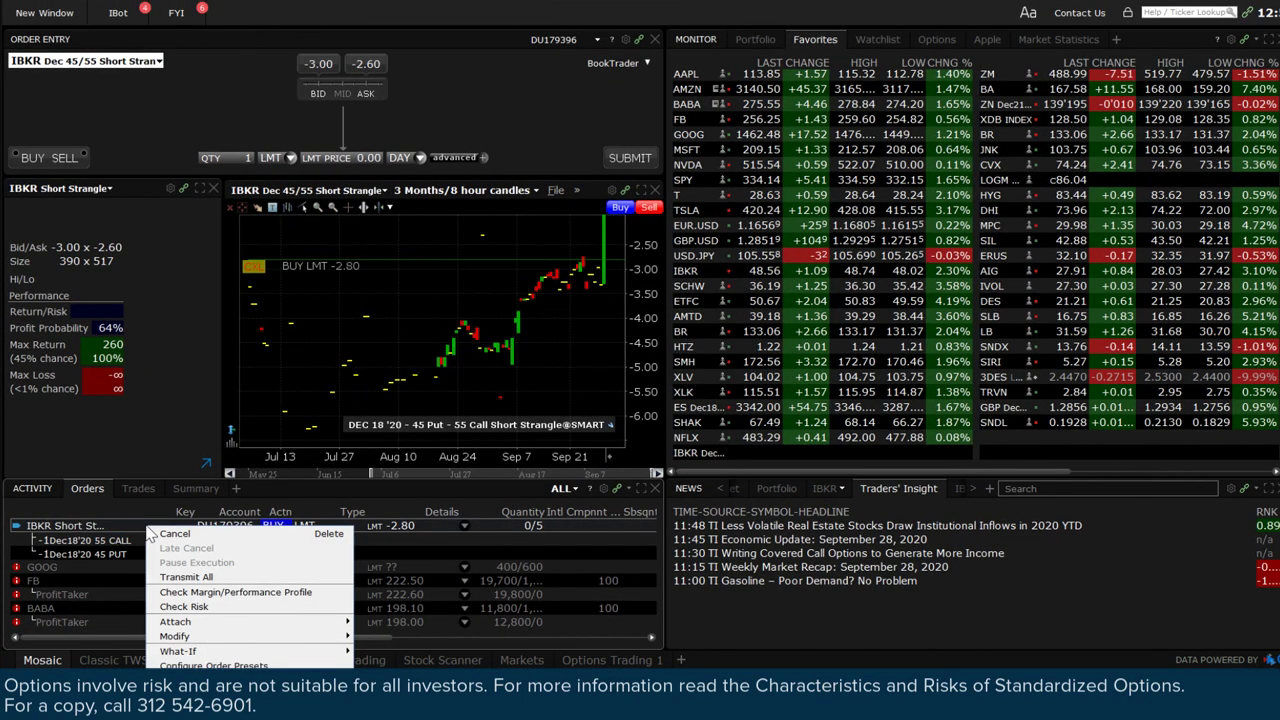